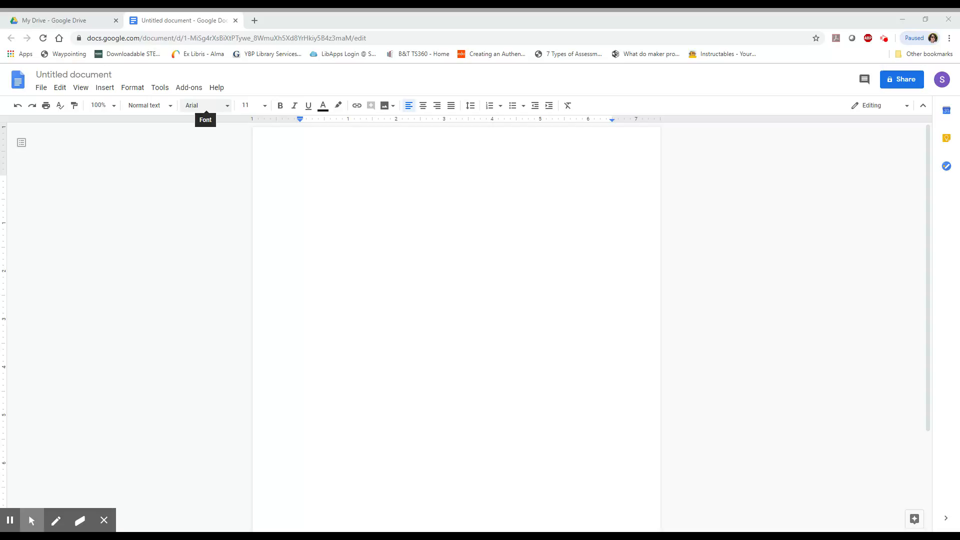
click(227, 106)
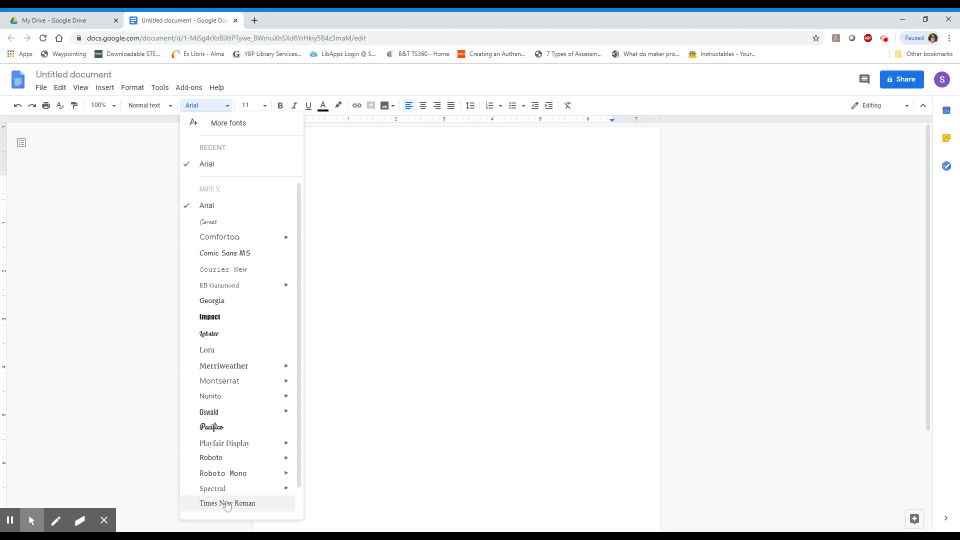
click(256, 106)
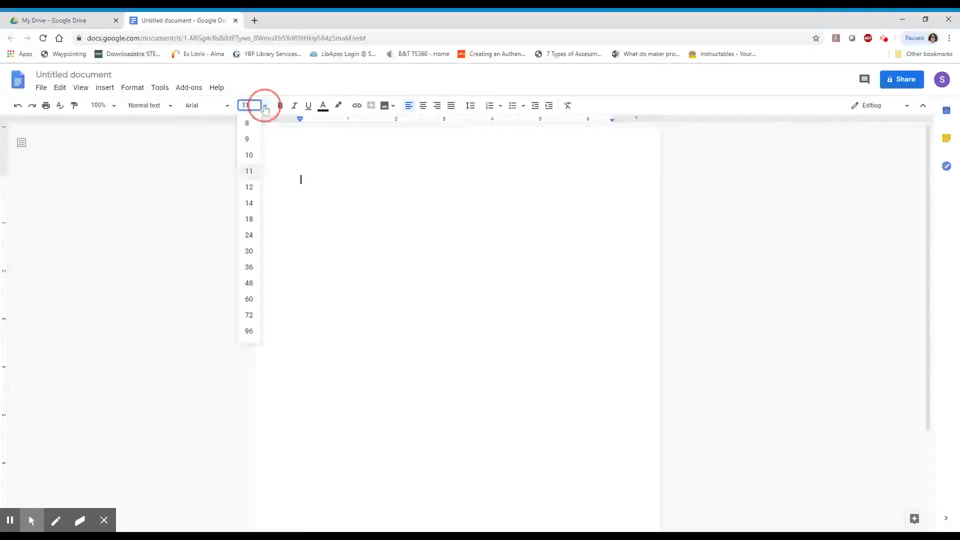
click(190, 166)
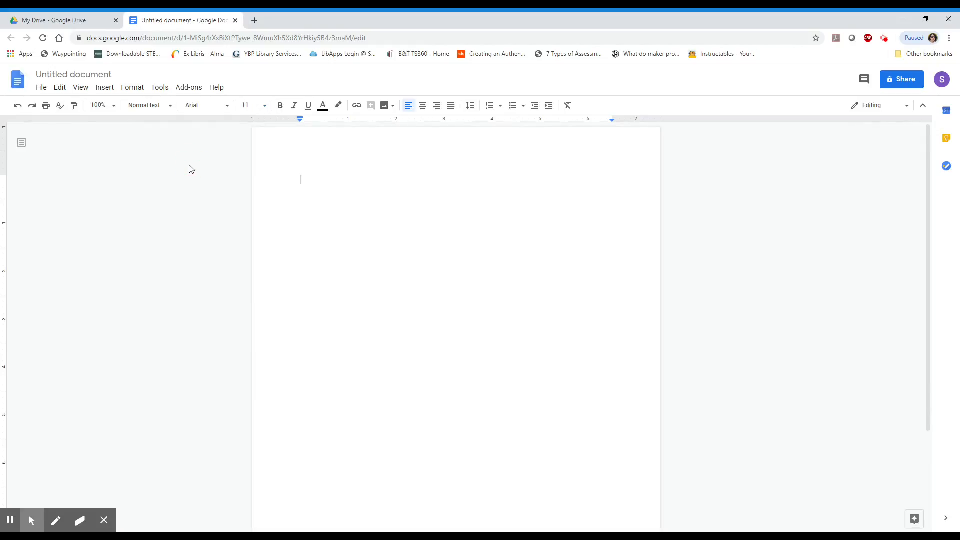
- Set the document's line spacing to Double
click(139, 91)
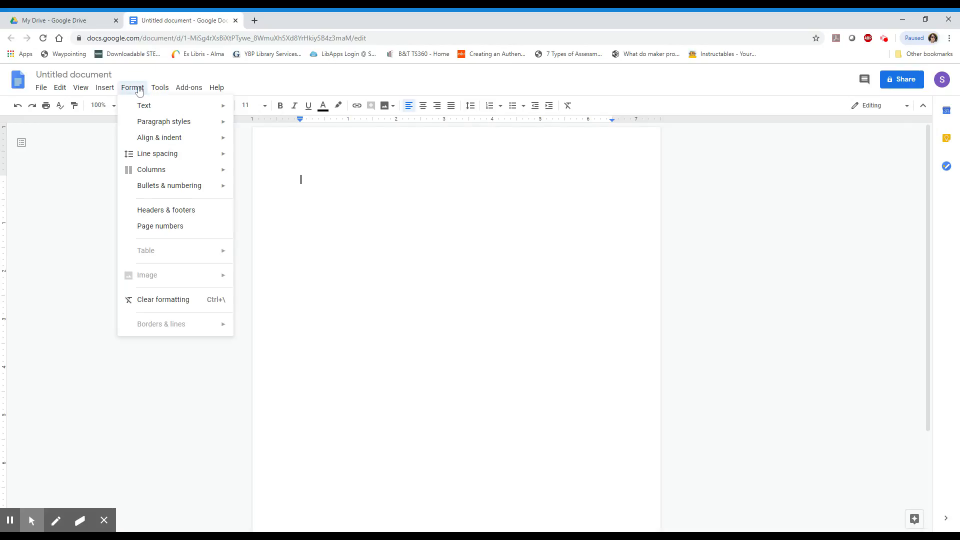
mouse_move(153, 156)
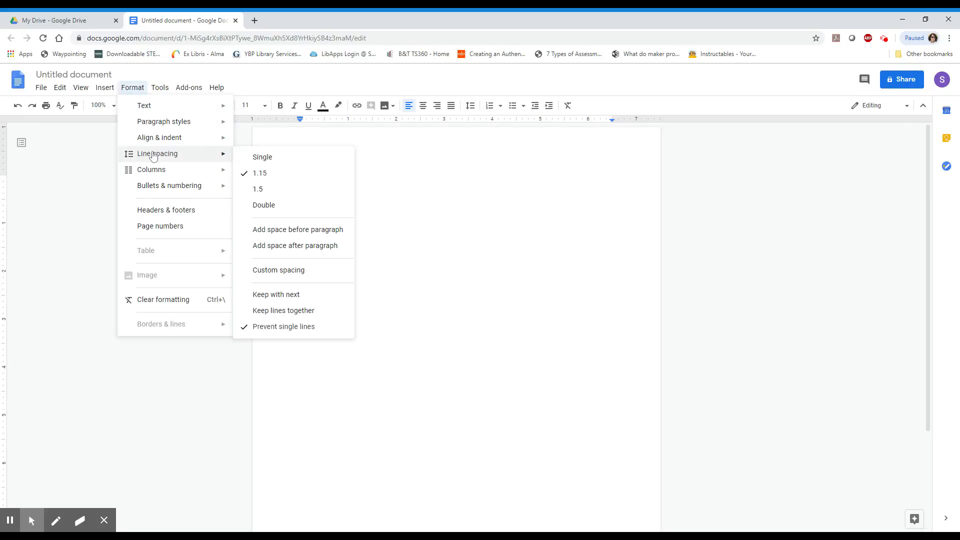
click(266, 206)
- Add page numbers in the header, shown on the first page and starting at 1, and return to the document body
click(140, 91)
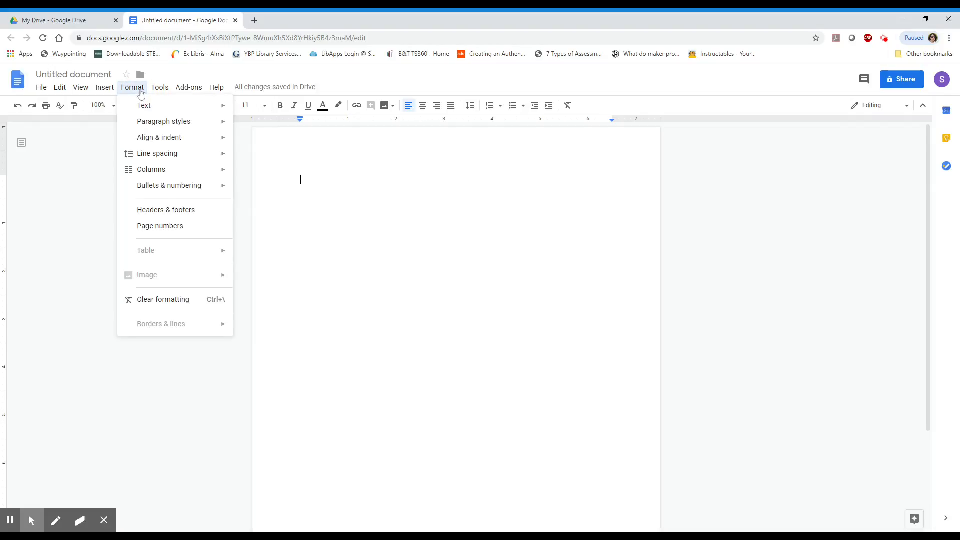
click(162, 227)
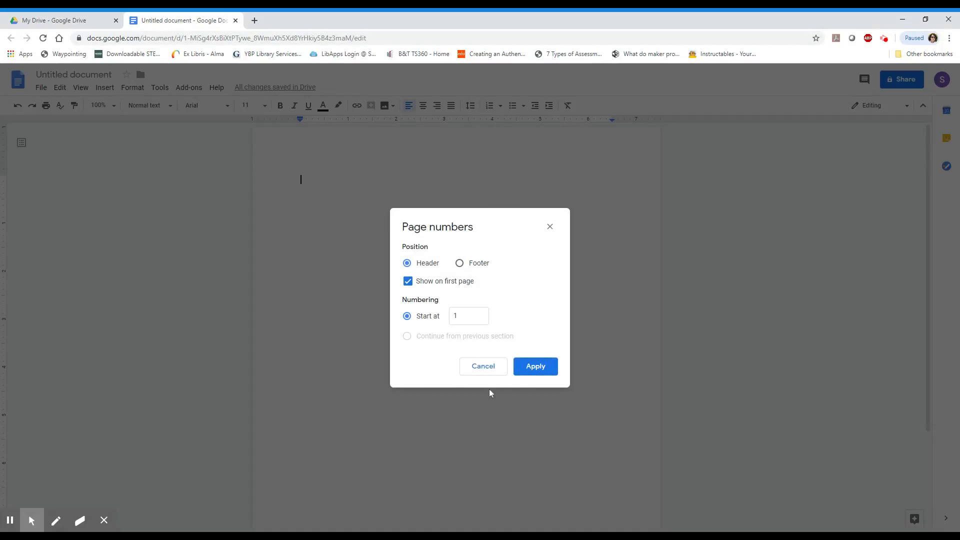
click(531, 370)
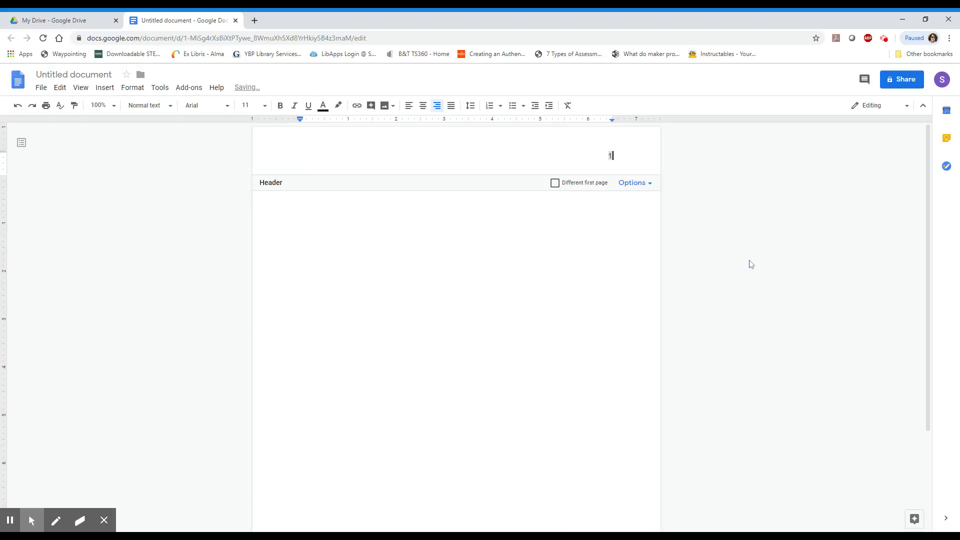
key(Escape)
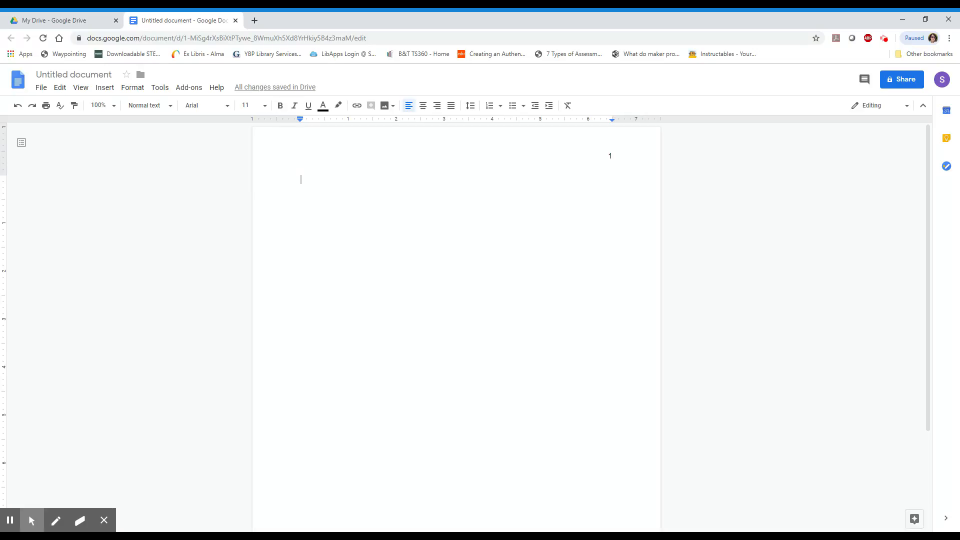
- Center the current line on the title page and enter "Title of your paper" as the title
click(10, 520)
click(10, 520)
click(425, 107)
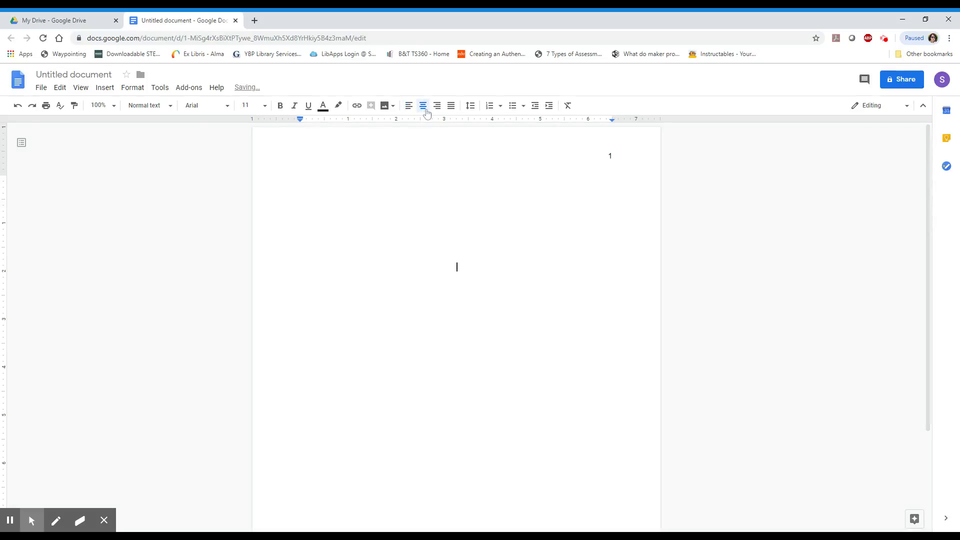
text(Title of your paper)
key(Return)
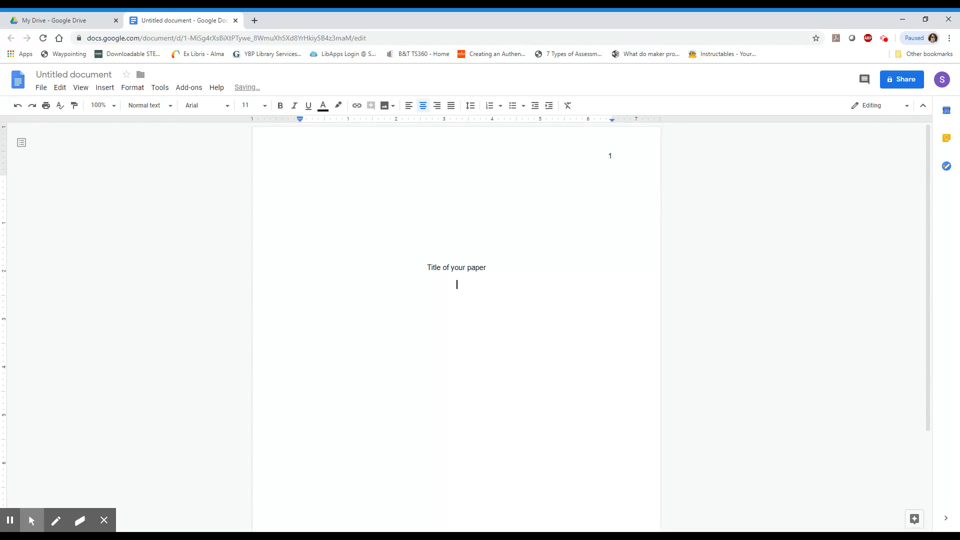
- Below the title, leave a blank line and enter the centered lines "Your name" and "SUNY Erie Community College"
text(Your nMae)
key(BackSpace)
key(BackSpace)
key(BackSpace)
text(ame)
key(Return)
text(SUNY Erie Community Colle)
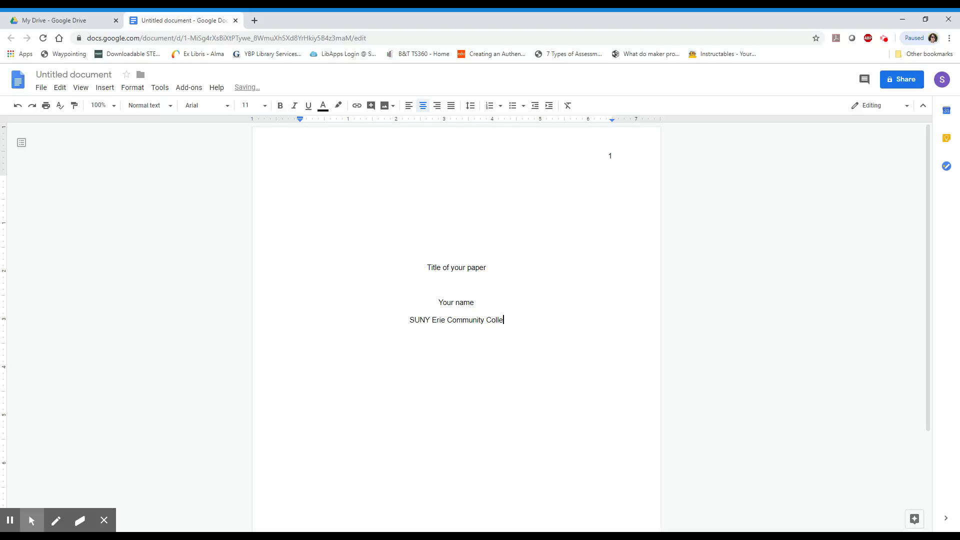
text(ge)
key(Return)
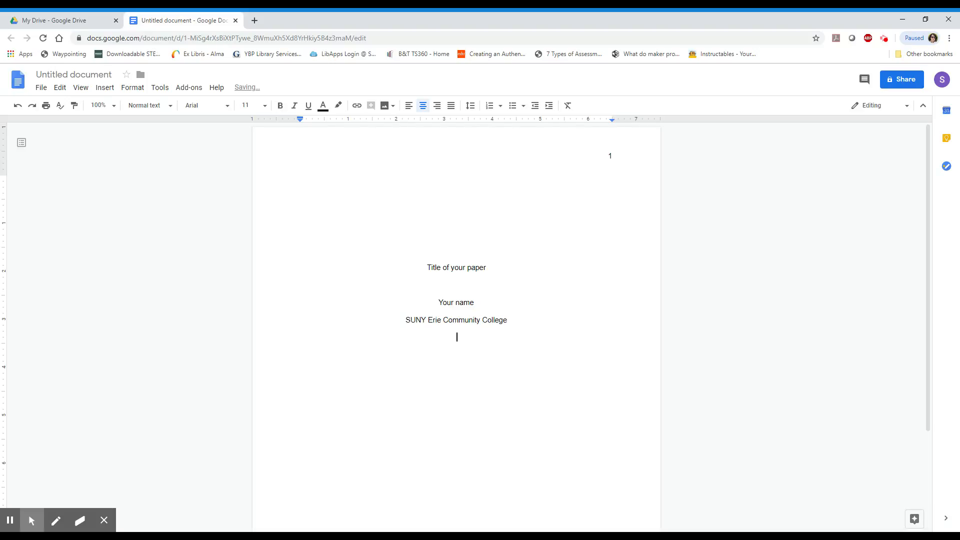
- Complete the title page with the lines "PS204: Psychology", "Instructor's Name" and "March 3, 2020"
text(PS204: Psychology)
key(Return)
text(Instructor's Name)
key(Return)
text(March 3, 2020)
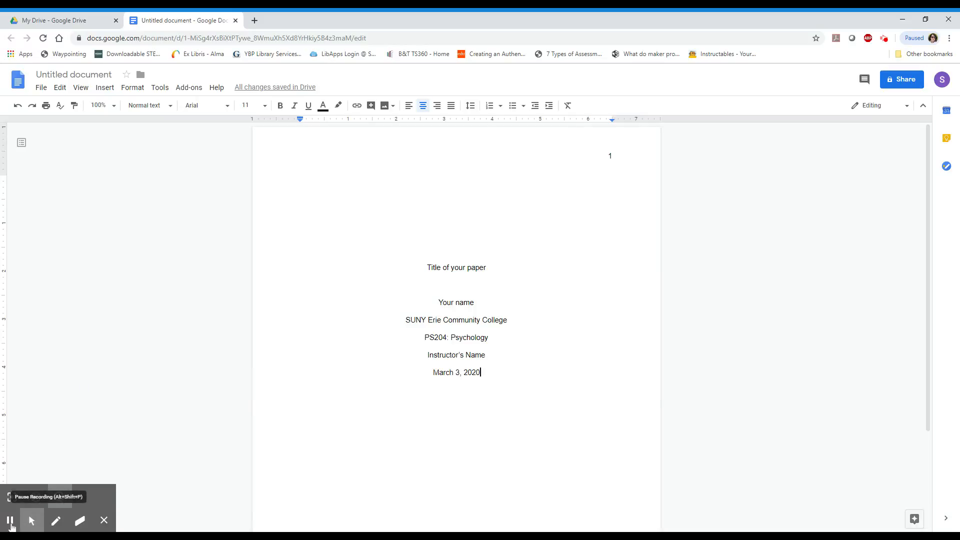
- Start a new page after the title page and add the centered, bold heading "Abstract"
key(ctrl+Return)
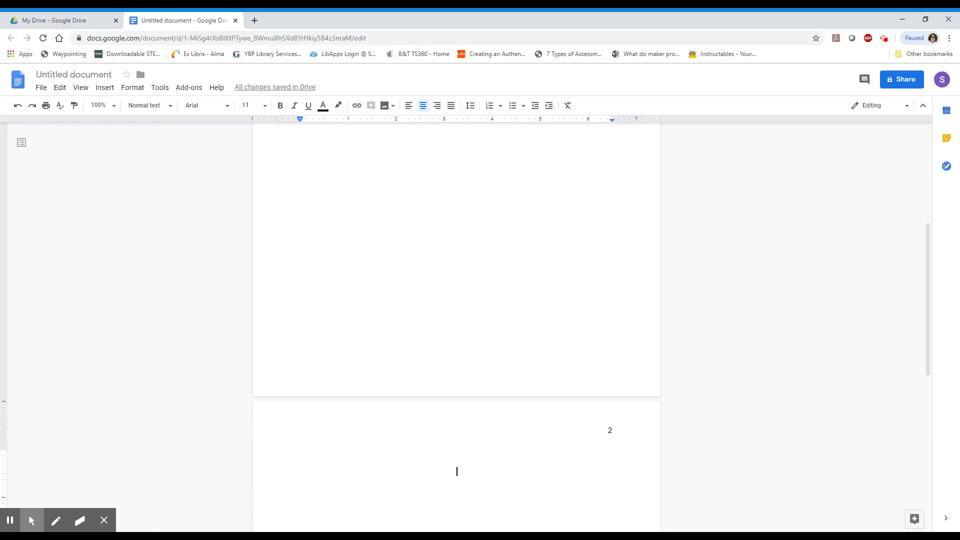
click(450, 476)
text(Ab)
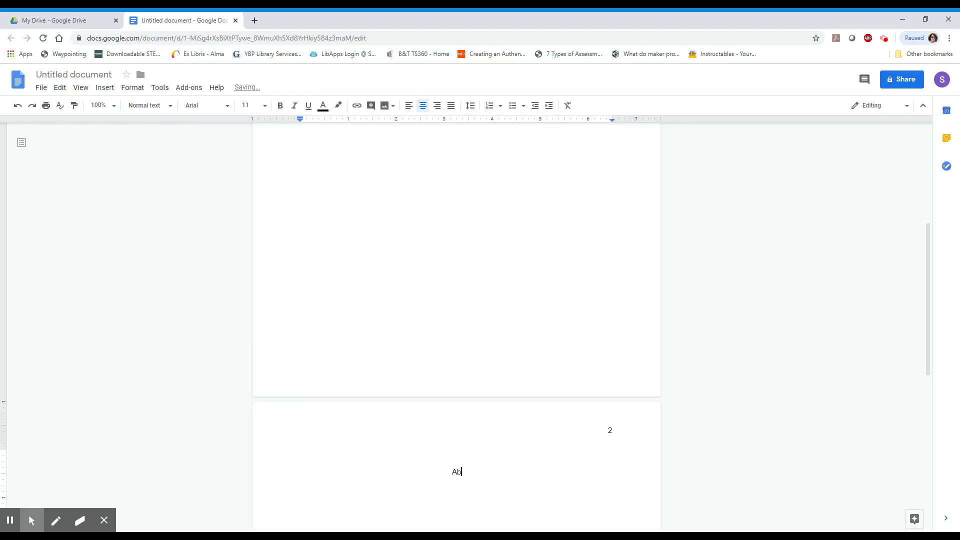
text(stract)
drag(476, 471, 438, 470)
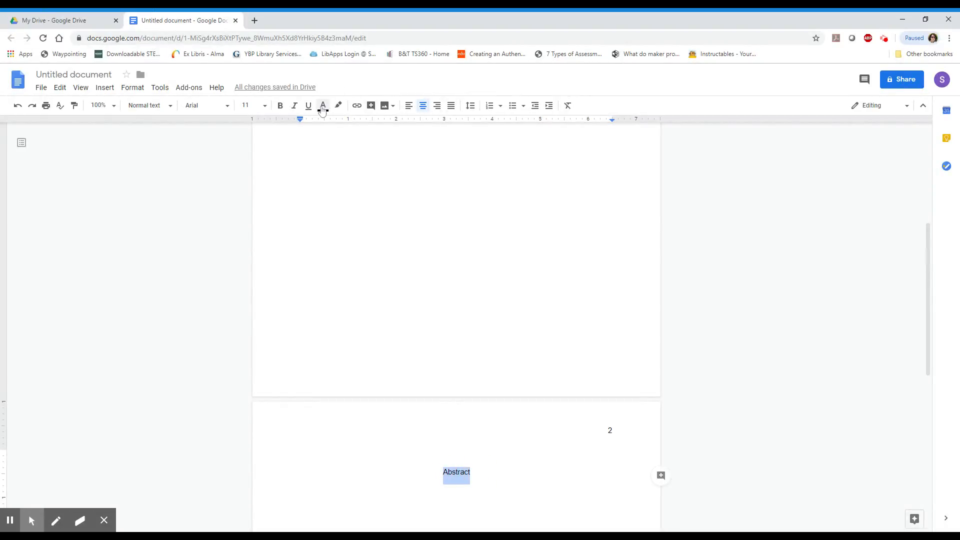
click(280, 105)
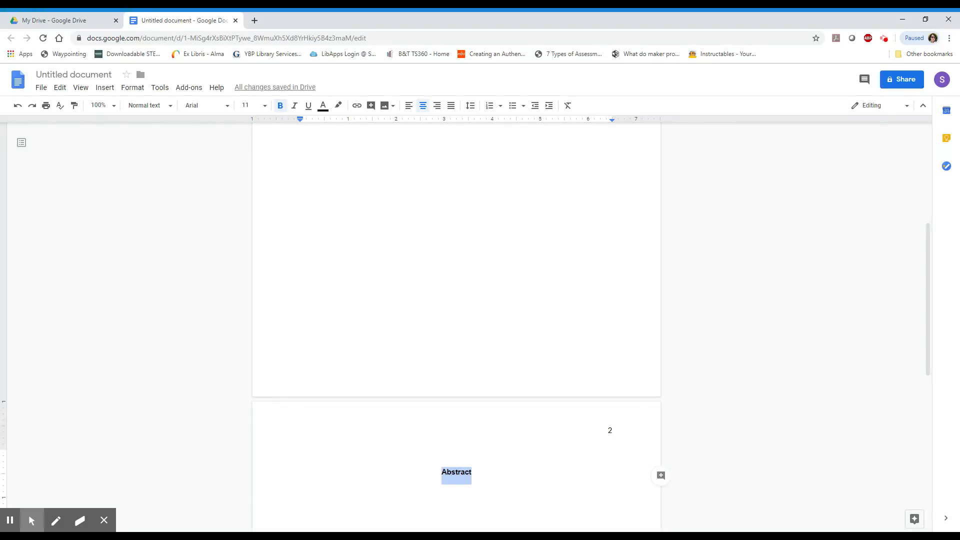
- Leave a blank line under the Abstract heading and add the left-aligned, non-bold text "Start of abstract."
click(495, 476)
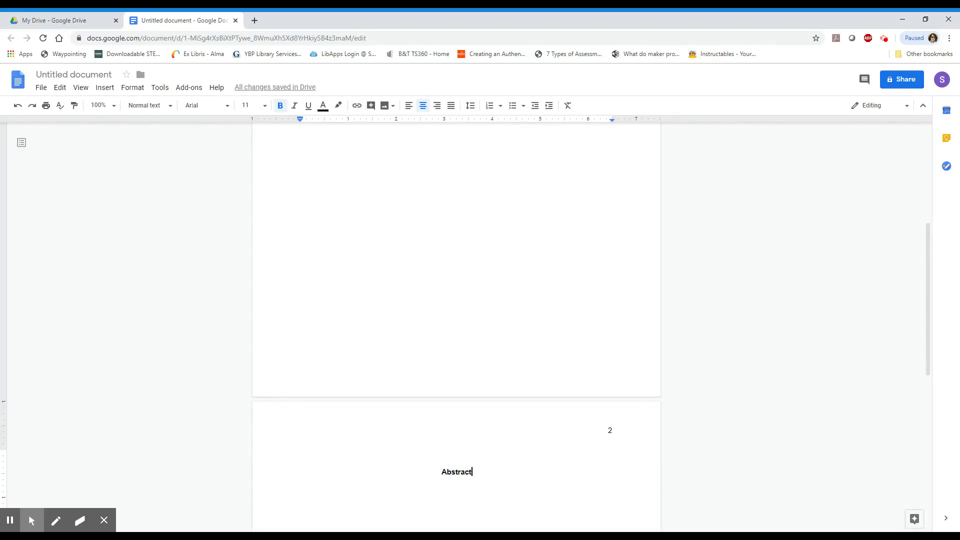
key(Return)
key(Return)
click(409, 106)
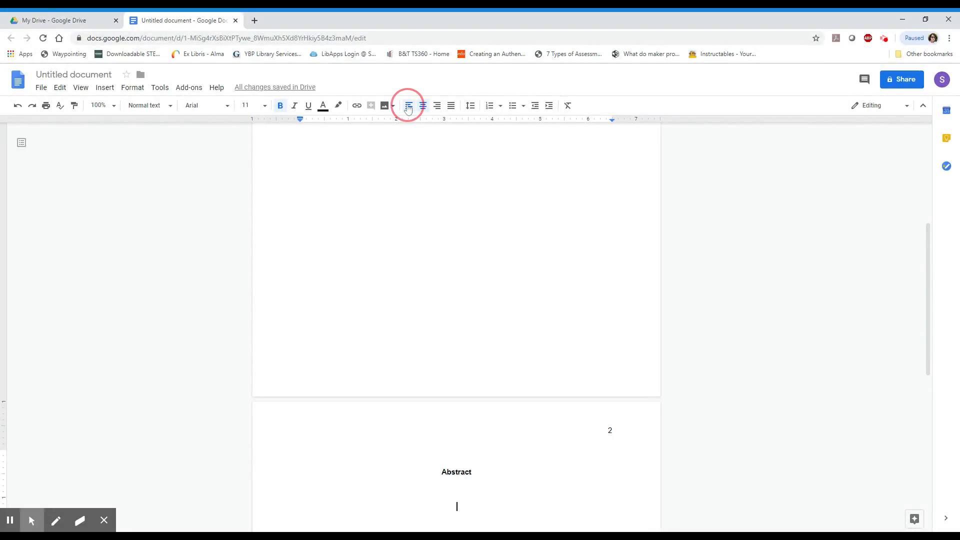
key(ctrl+b)
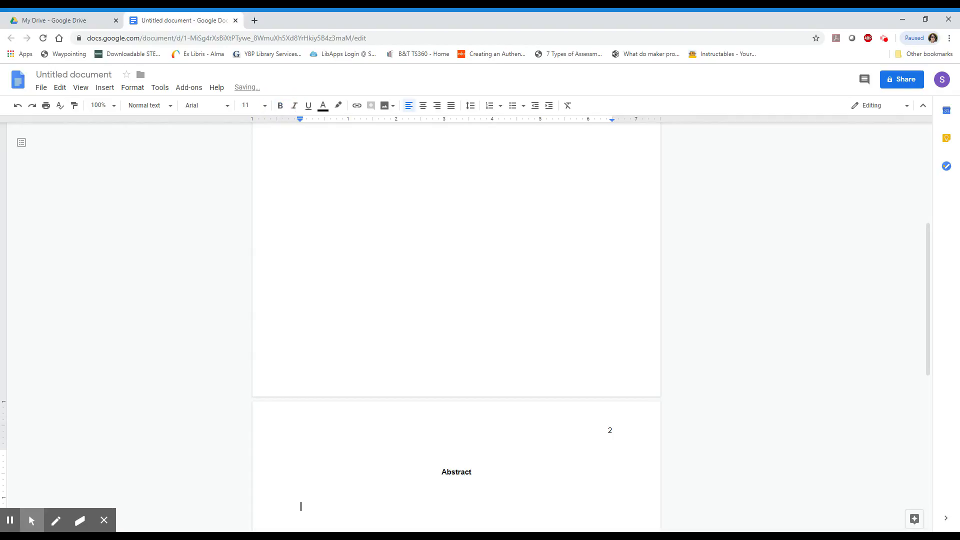
text(Start of abstract.)
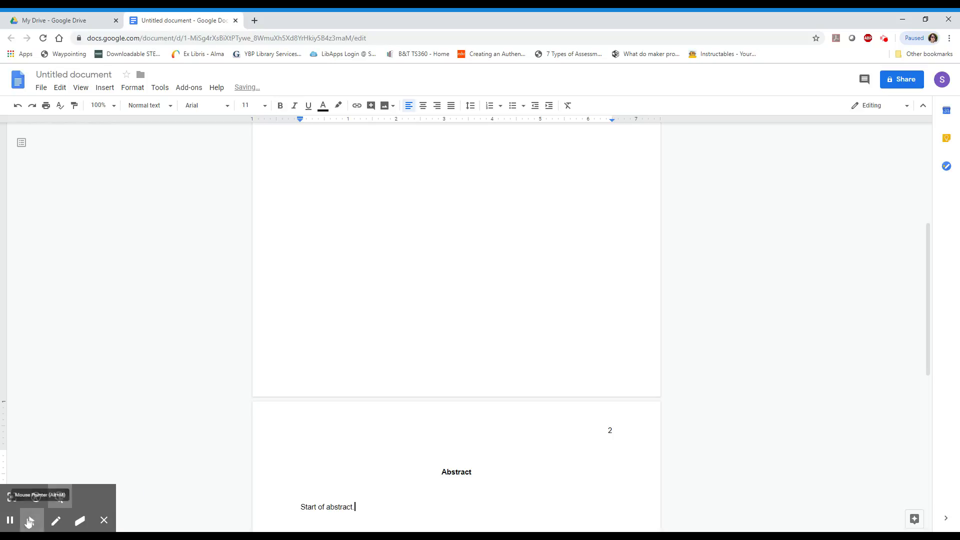
- Start a new page after the abstract and add the centered, bold heading "Title of Research Paper"
key(ctrl+Return)
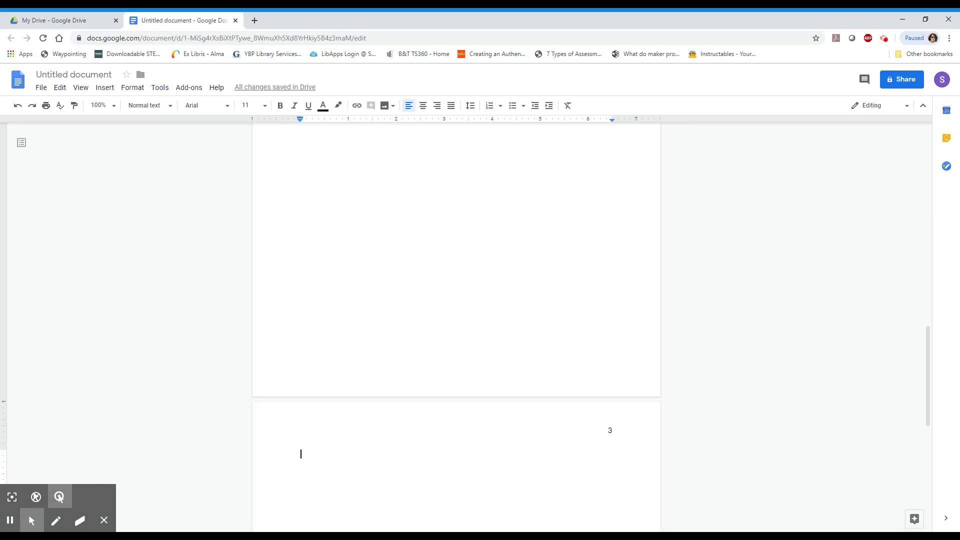
click(424, 111)
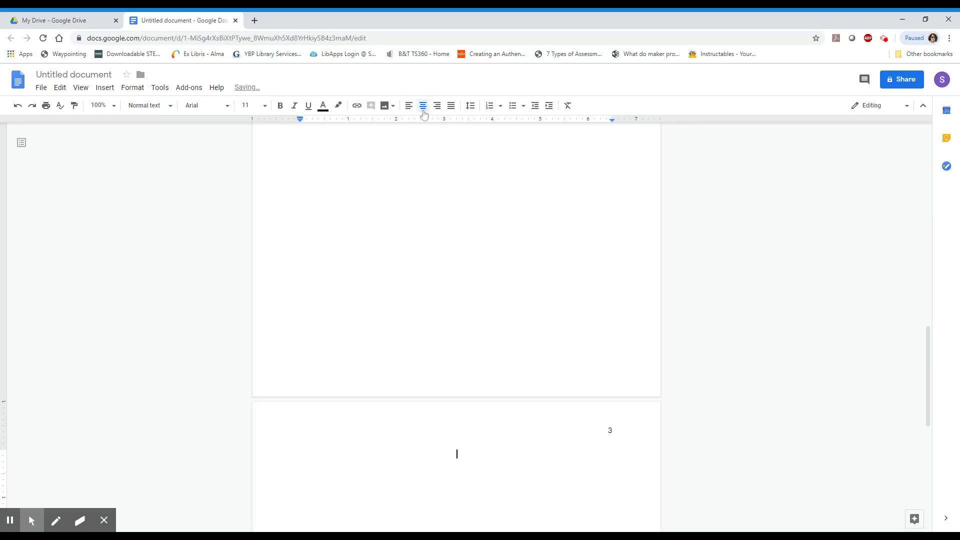
text(Title of Research Paper)
drag(496, 455, 414, 452)
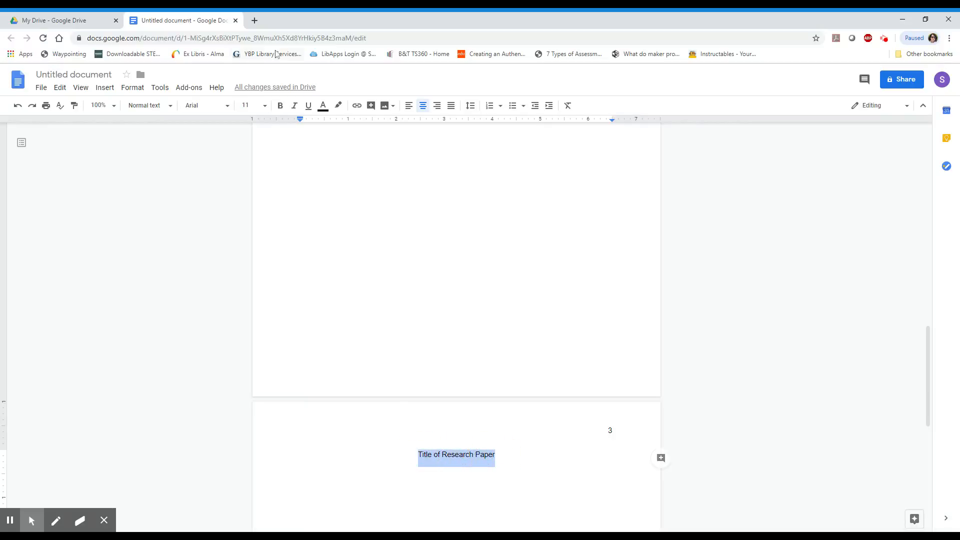
click(280, 104)
- Leave a blank line under the paper's heading and add the left-aligned, indented, non-bold text "Start of research paper."
click(515, 453)
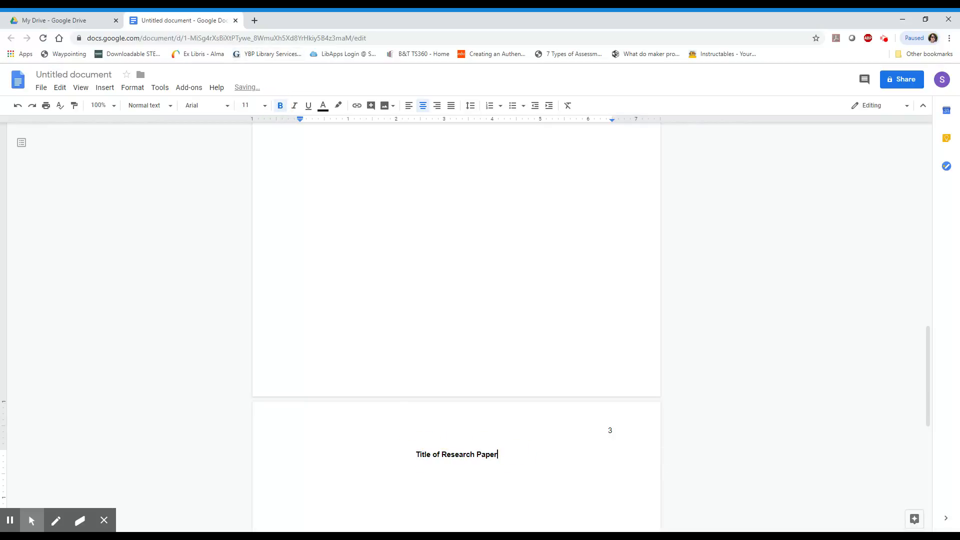
key(Return)
click(408, 105)
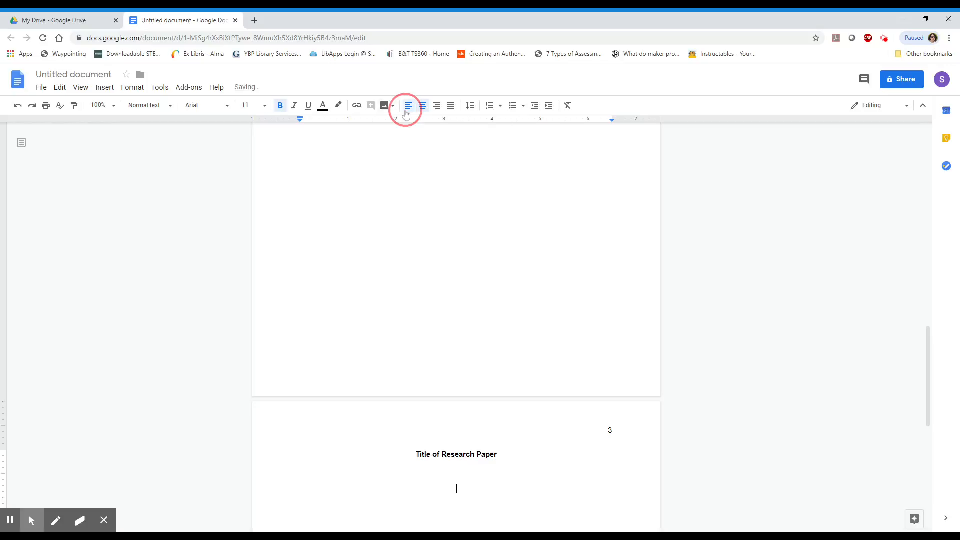
click(280, 105)
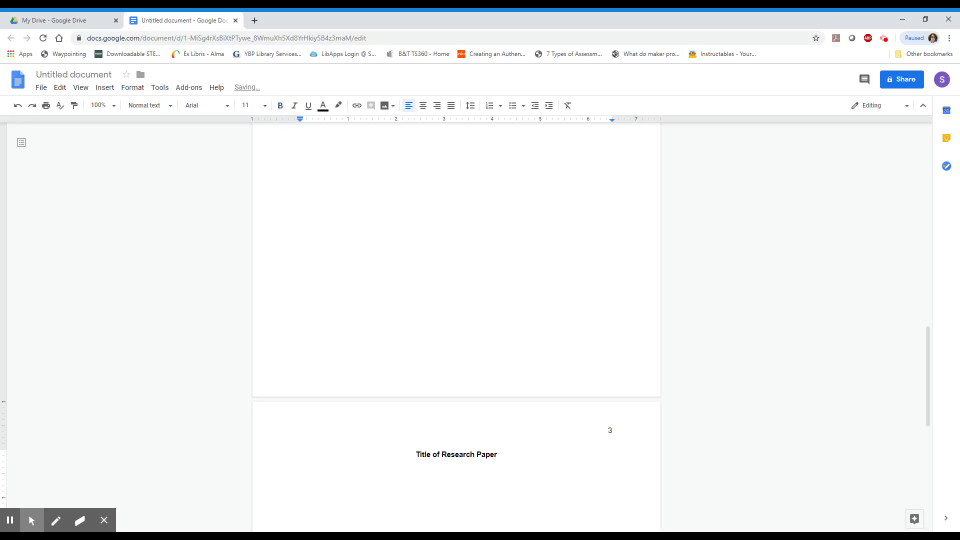
text(Start of research paper.)
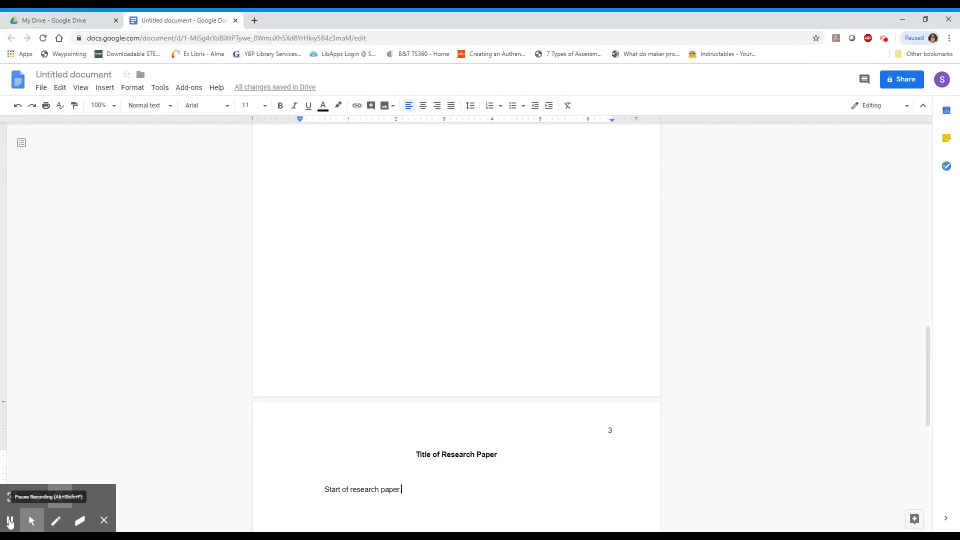
click(10, 520)
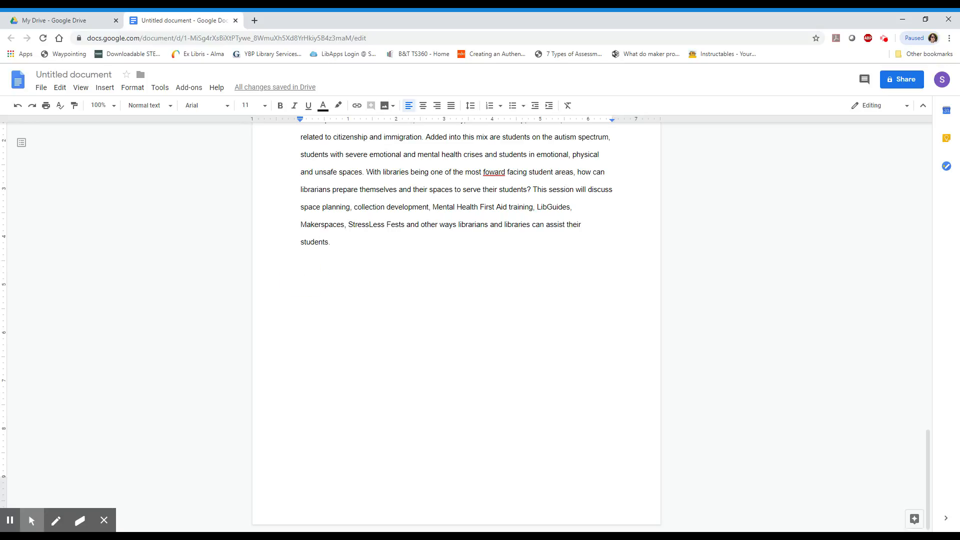
- Add the left-aligned, bold section heading "New Topic" below the last body paragraph
text(New Topic)
drag(335, 277, 300, 276)
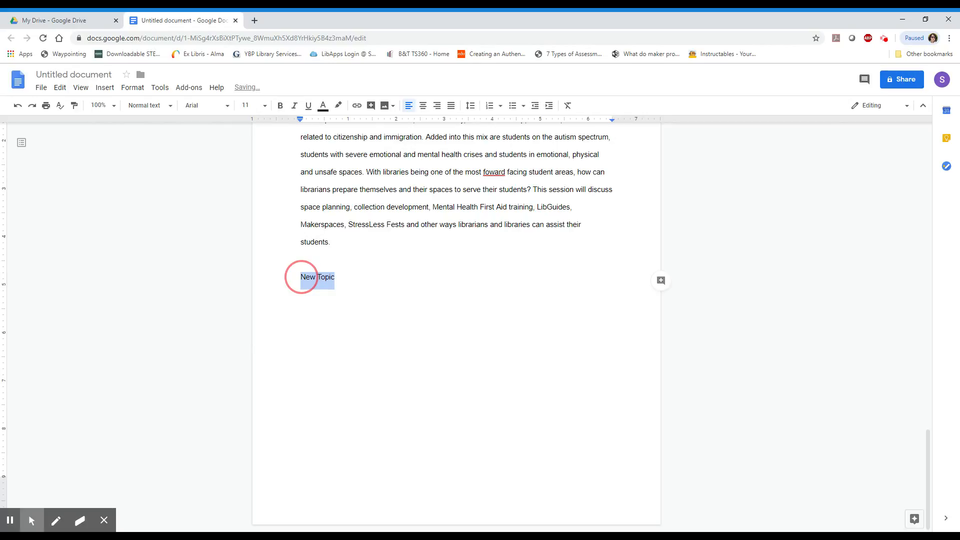
click(281, 106)
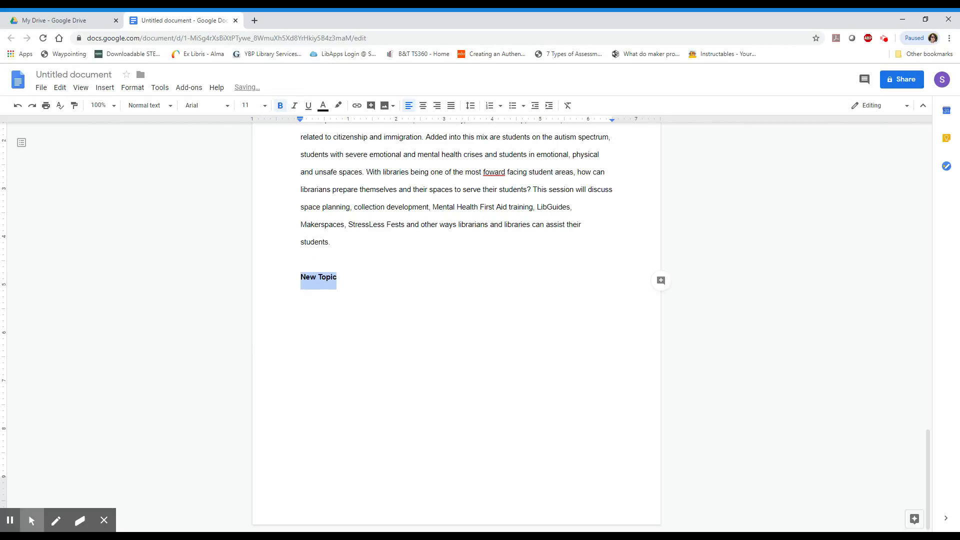
click(355, 281)
- Add the non-bold body text "Next topic in paper" on the line under the New Topic heading
key(Return)
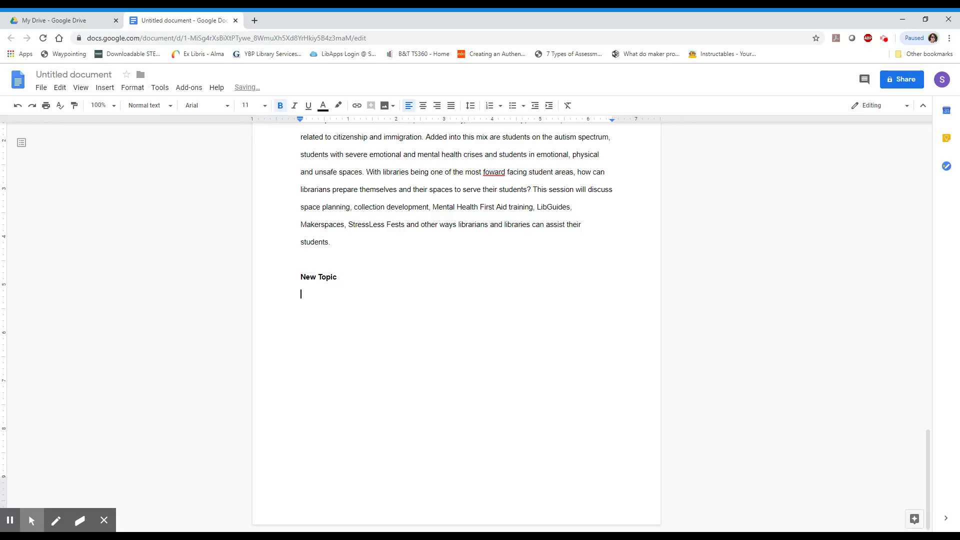
click(279, 105)
text(Next )
text(topic)
text(n pape)
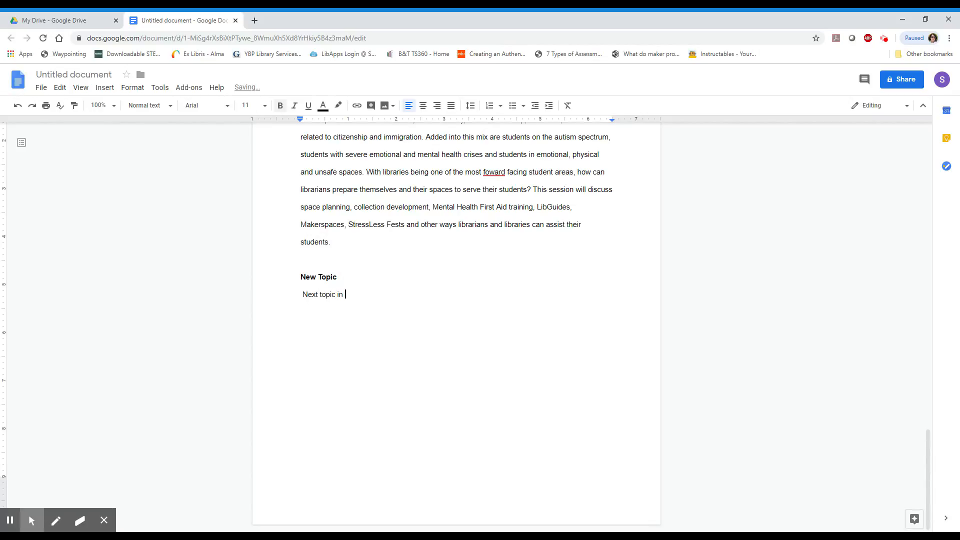